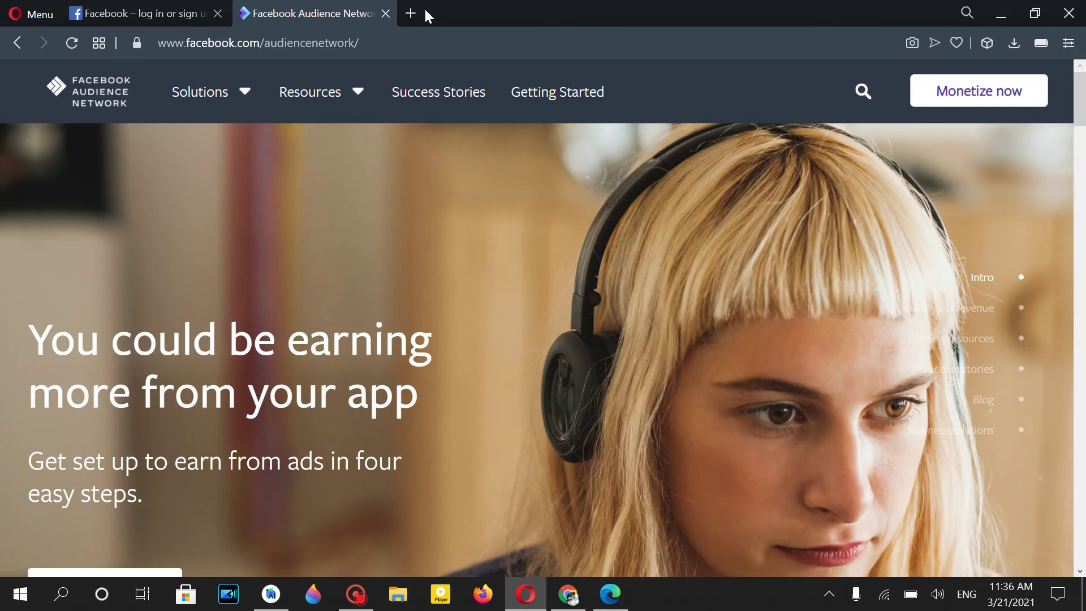
Log into facebook.com with the saved account and password, then close the Audience Network tab
click(411, 13)
click(434, 42)
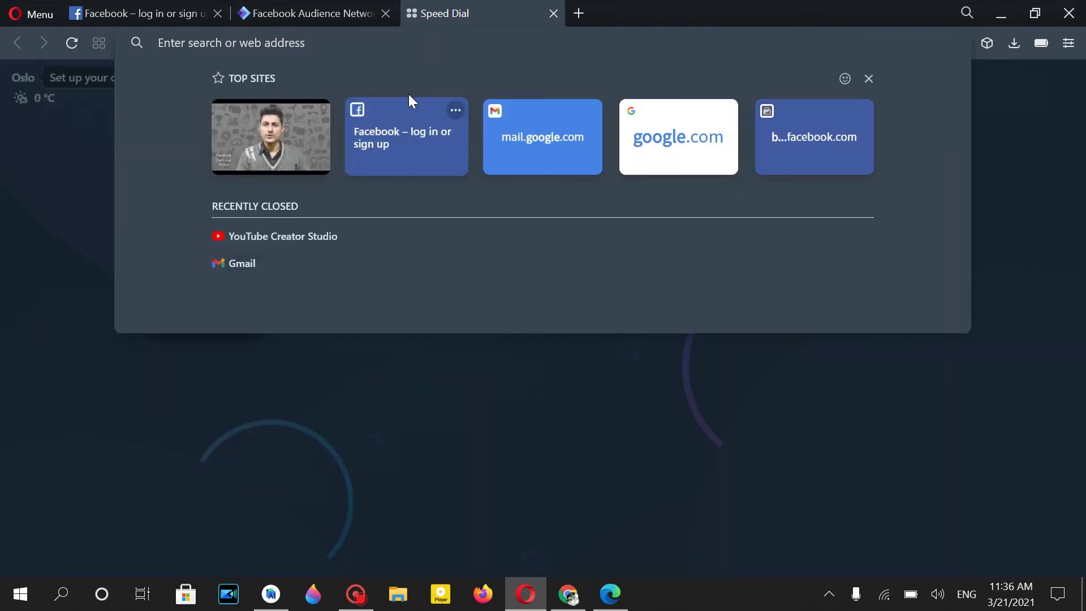
text(facebook.com)
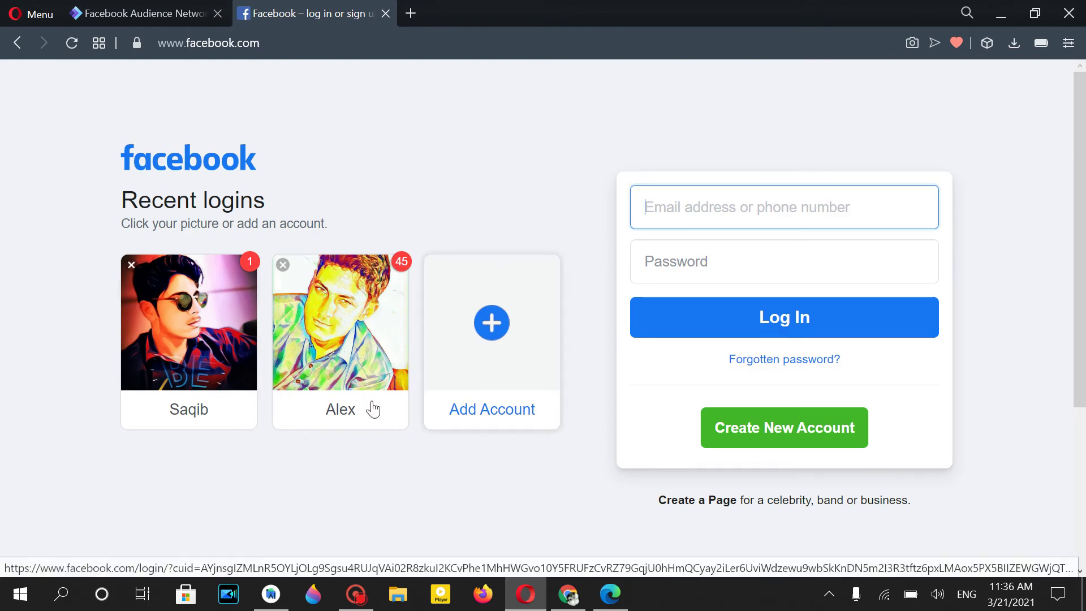
click(229, 343)
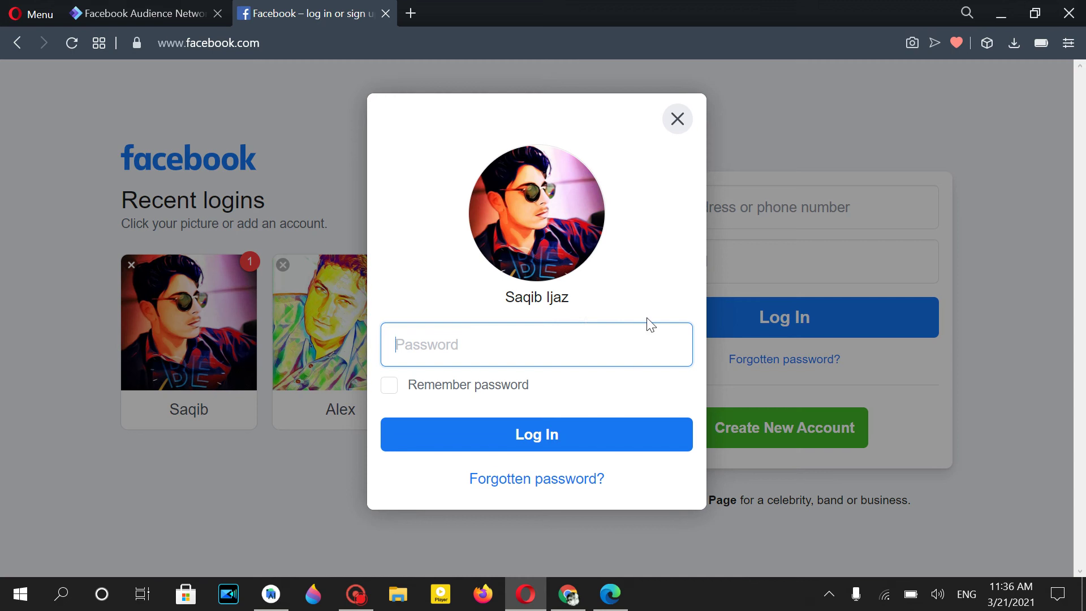
click(573, 327)
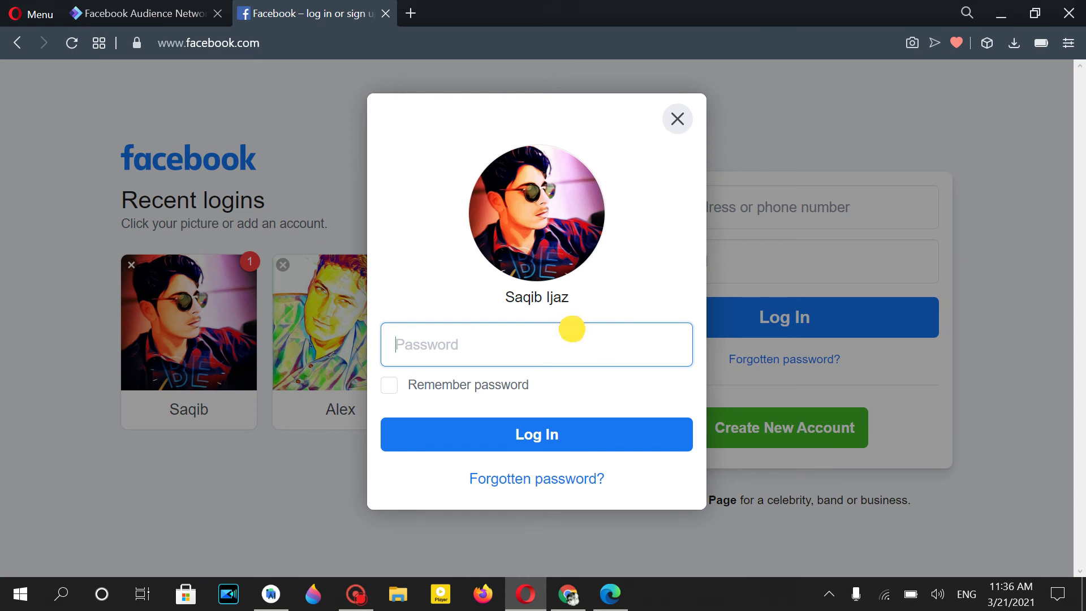
text(•)
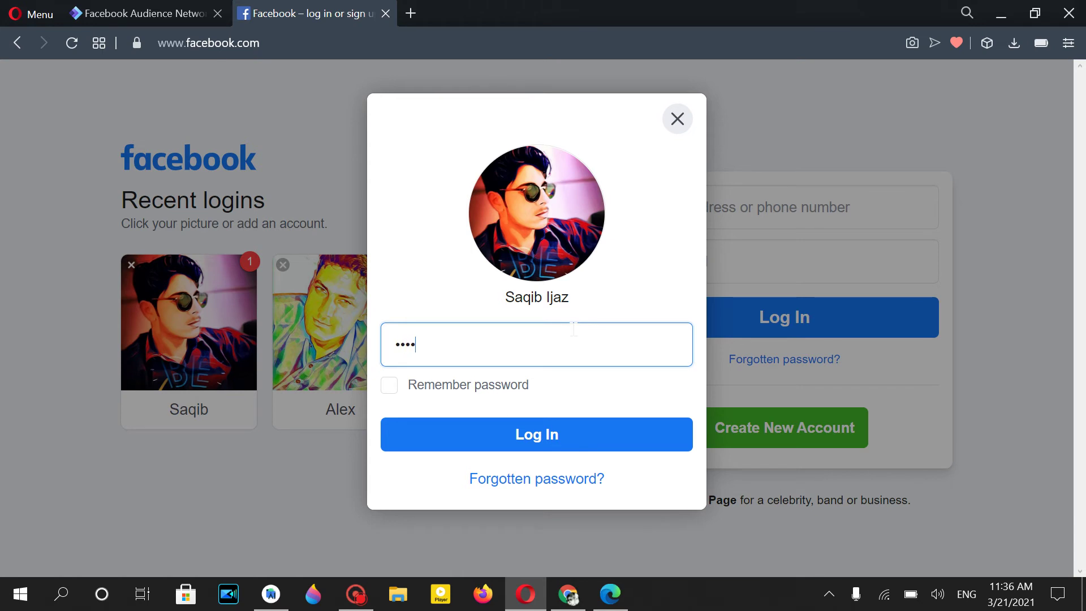
text(•)
click(564, 433)
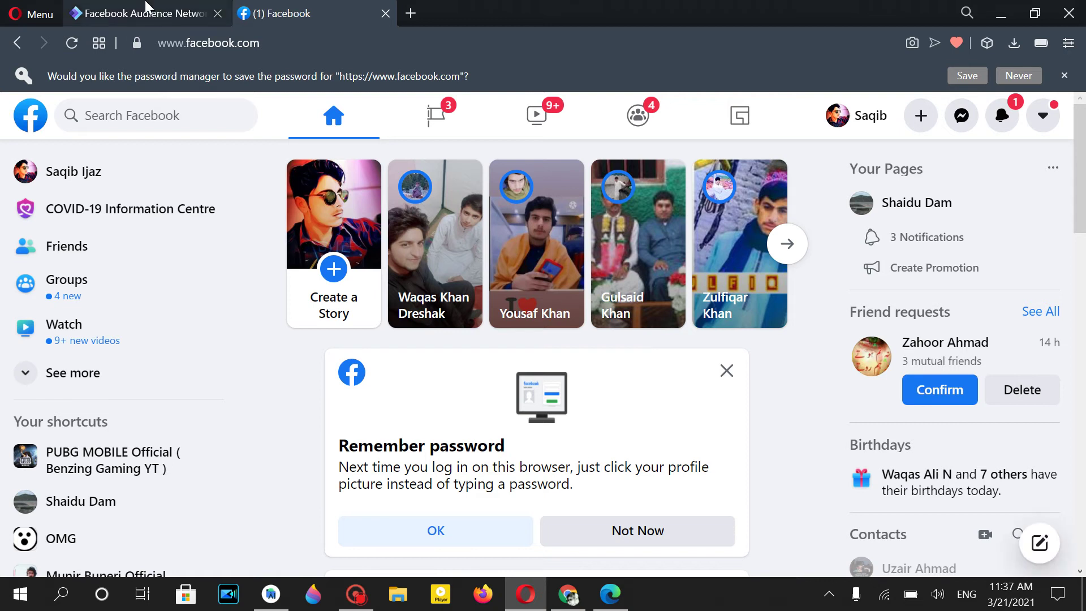
click(410, 12)
In a new tab, search Google for 'facebook audience network' and dismiss the suggestions
click(218, 13)
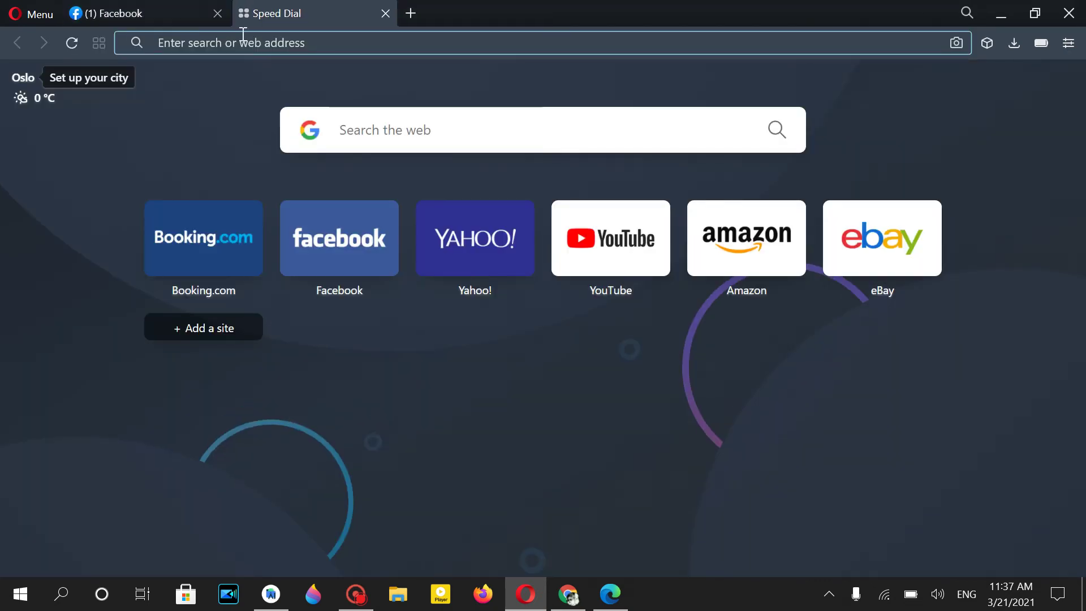
click(244, 43)
text(facebo)
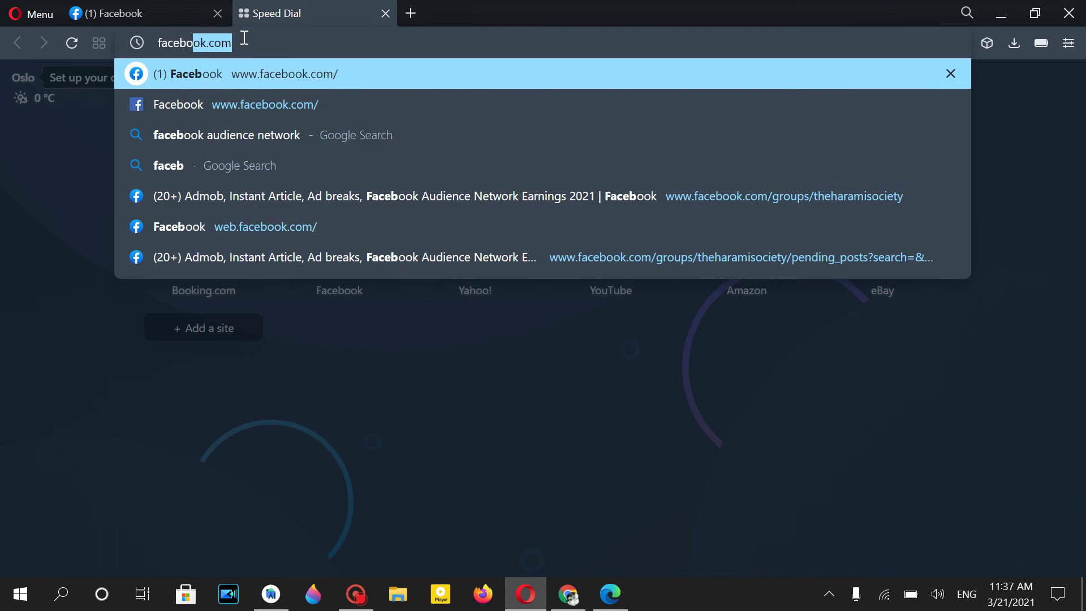
text(ok audience network)
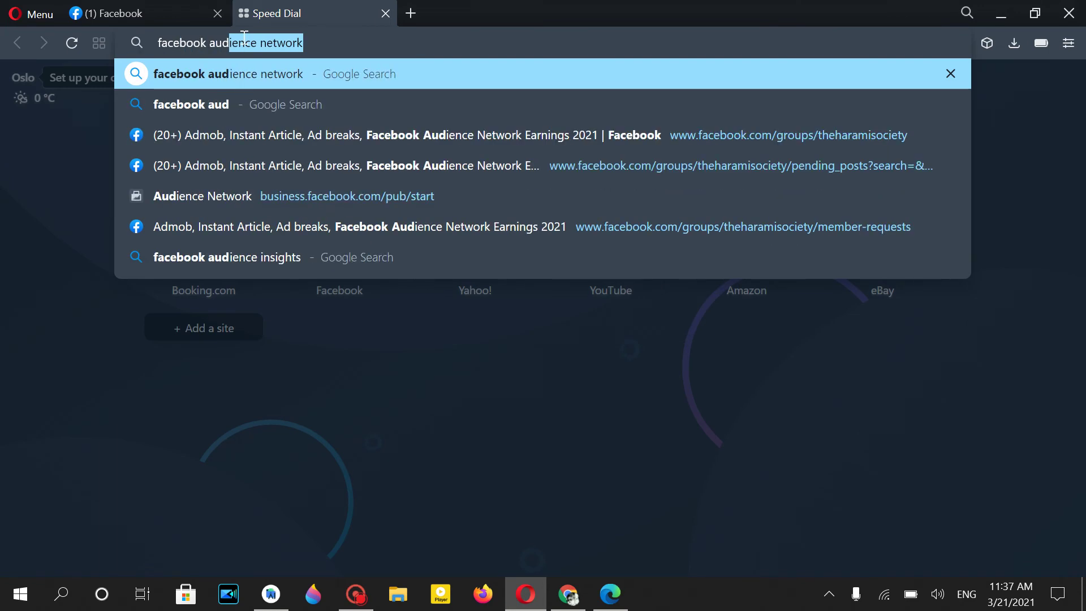
key(Return)
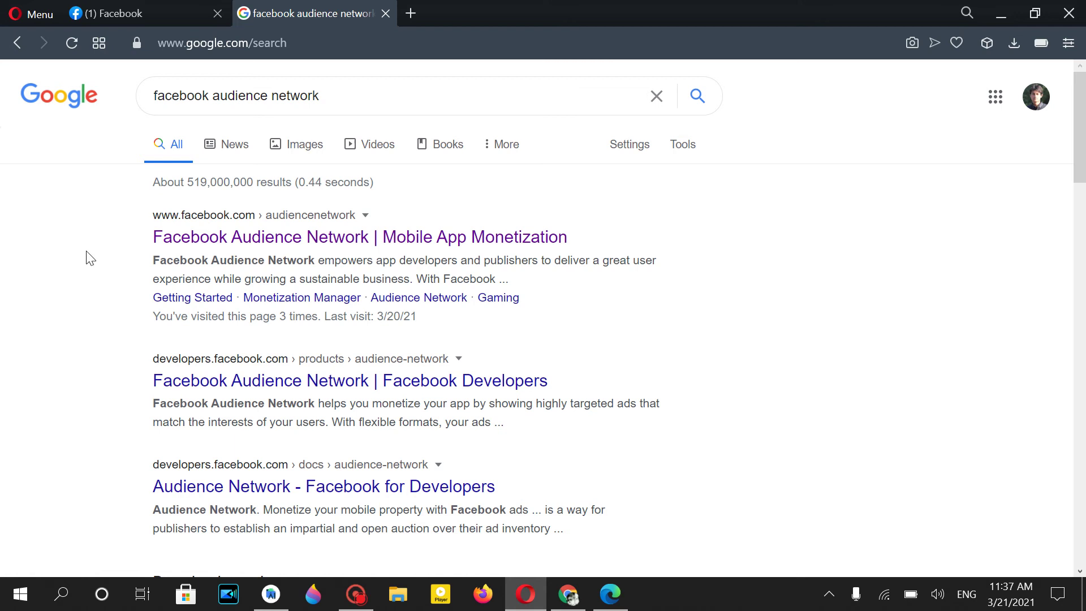
click(271, 95)
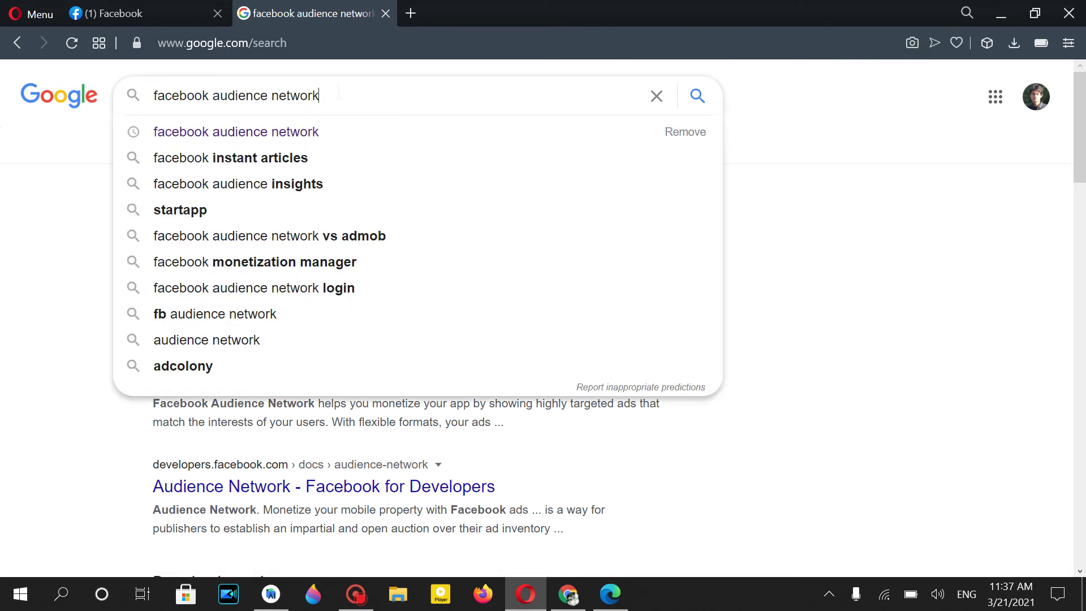
click(7, 245)
Open the Audience Network result and go to the business.facebook.com/pub/start page
click(310, 239)
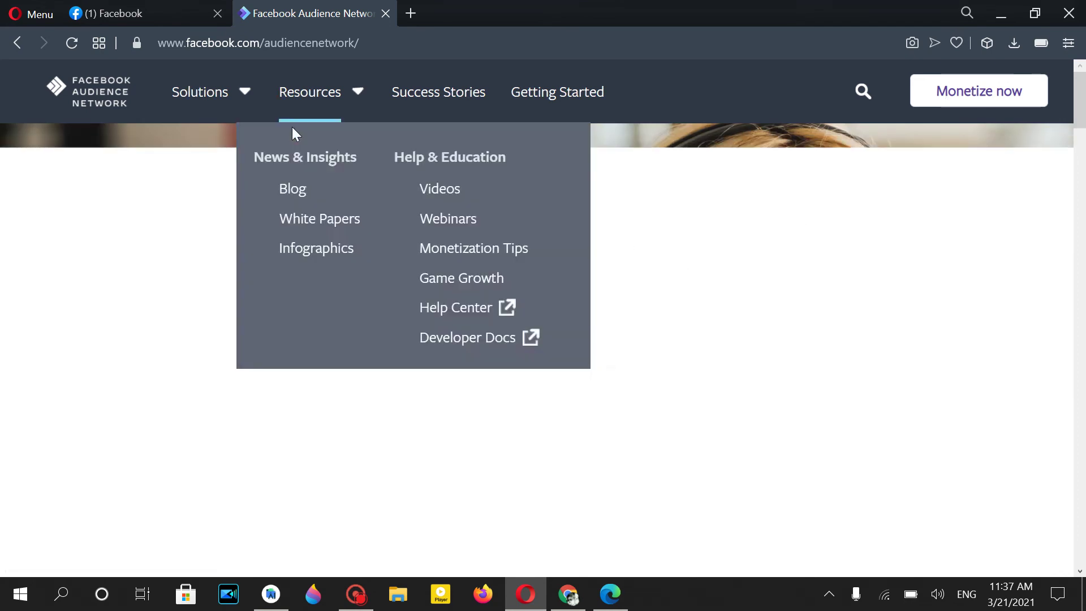
click(145, 13)
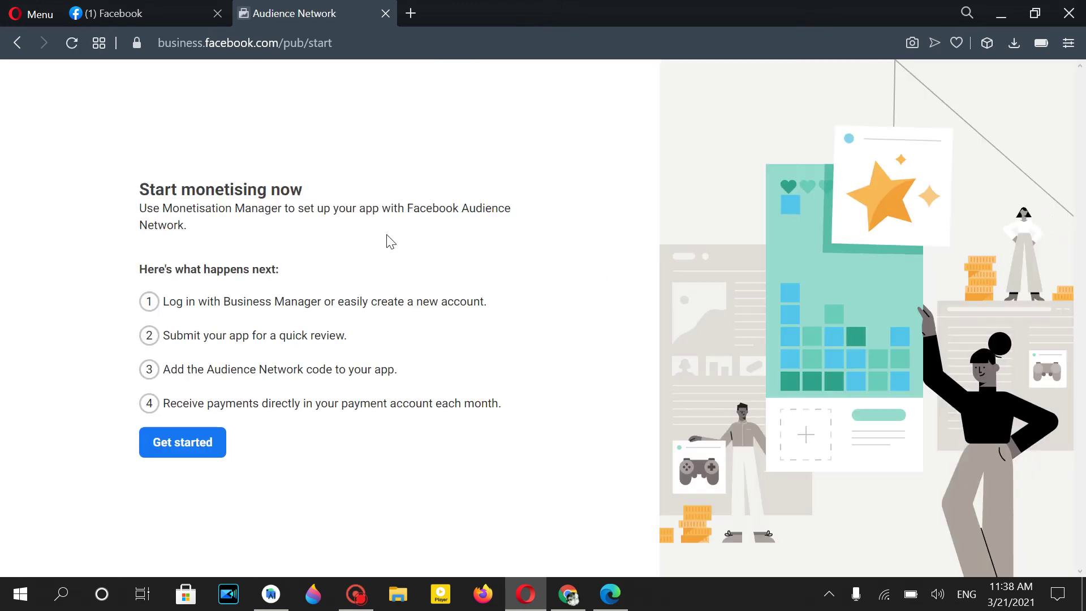
mouse_move(153, 302)
mouse_down()
mouse_move(399, 404)
mouse_move(500, 403)
mouse_up()
click(501, 403)
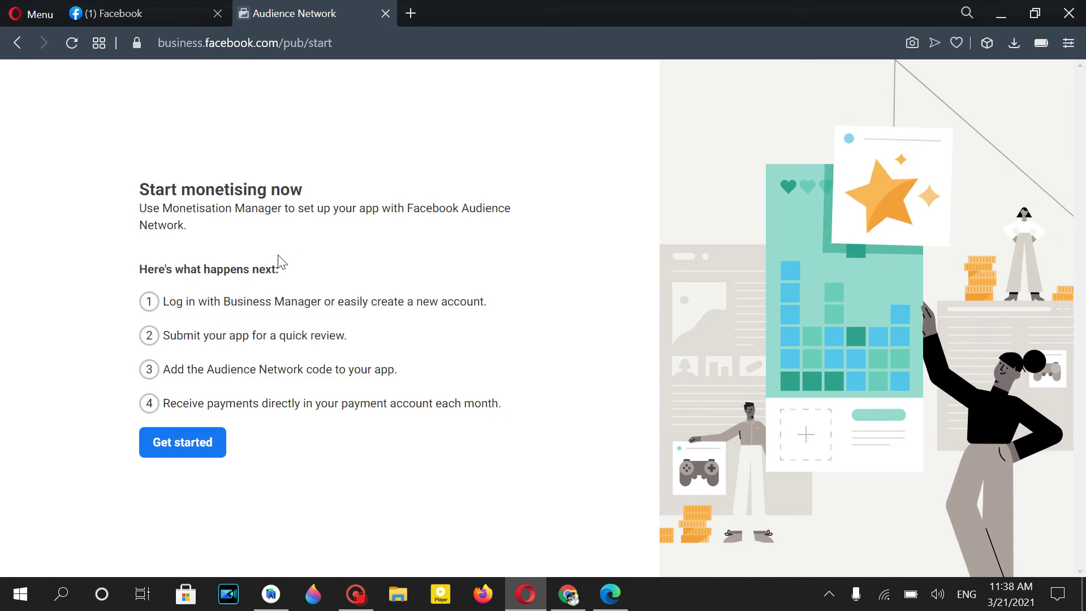
Open the sign-up details form and remove the extra letter from the email address
click(212, 448)
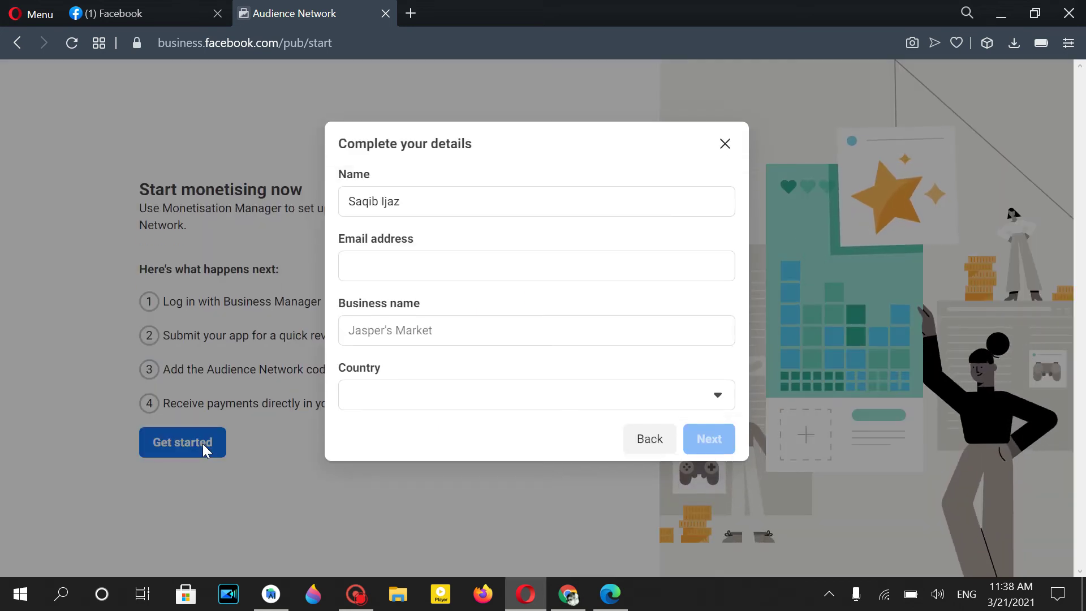
click(439, 203)
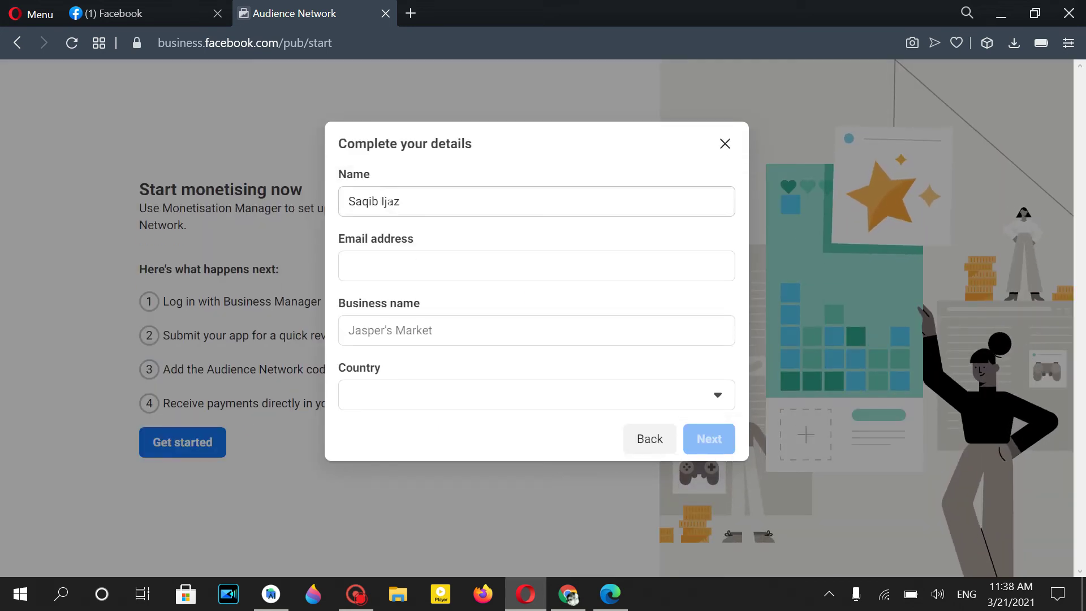
click(444, 268)
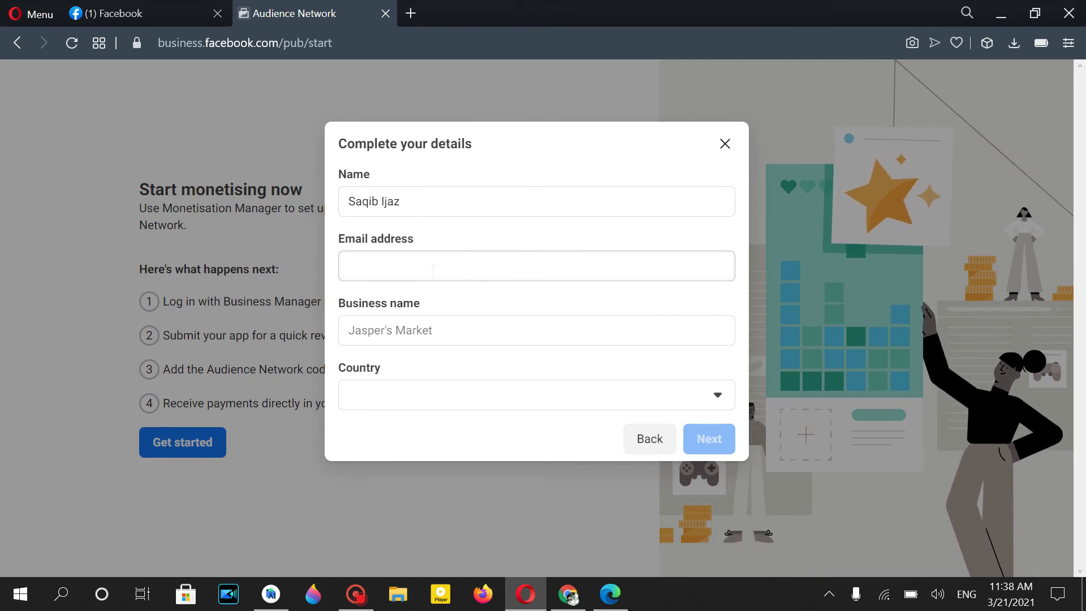
click(434, 268)
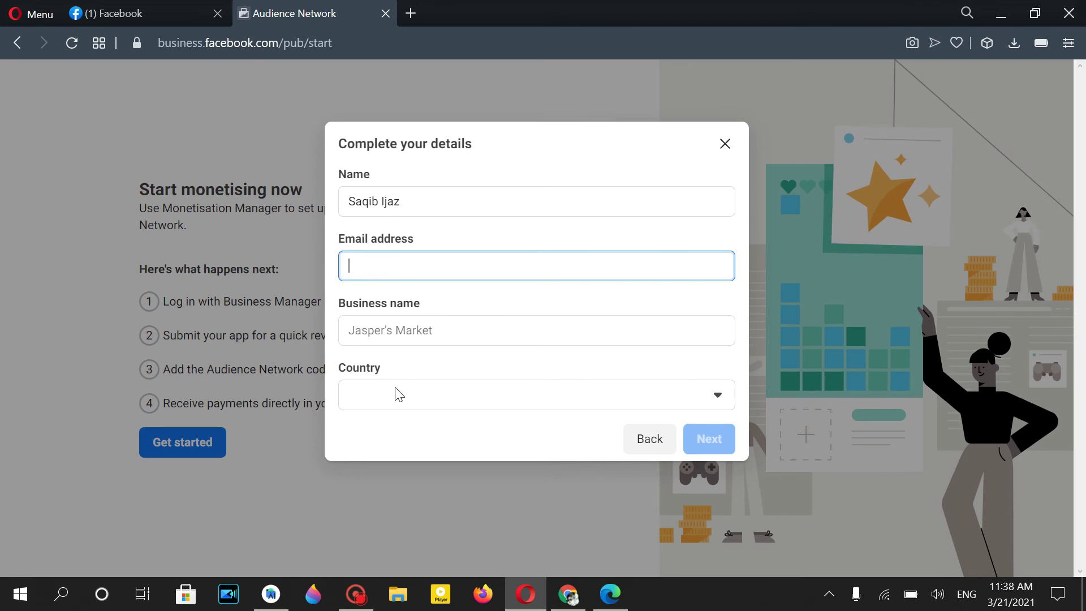
click(395, 331)
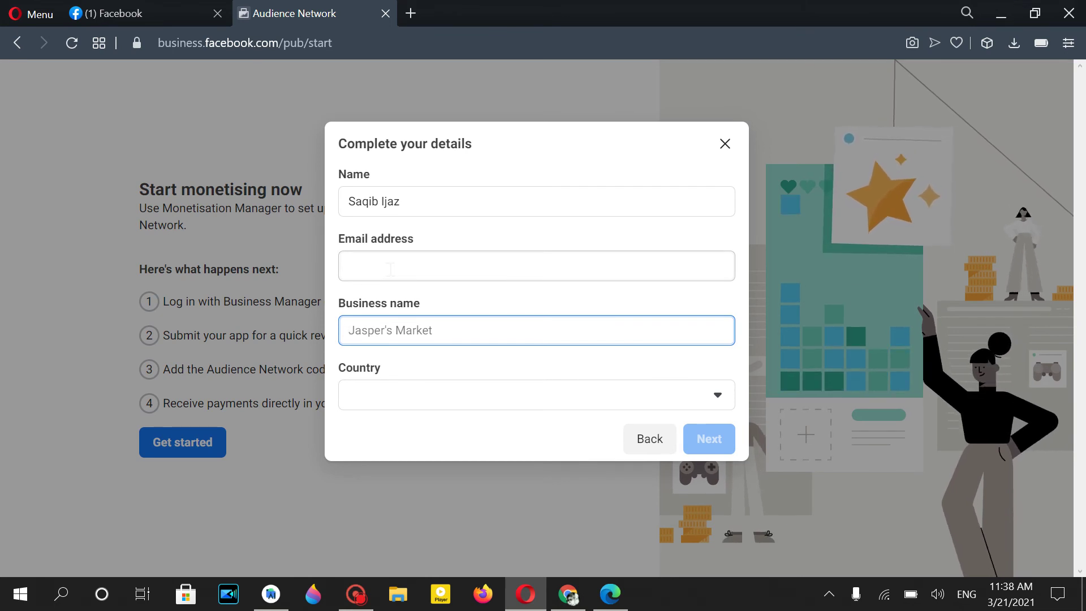
click(390, 268)
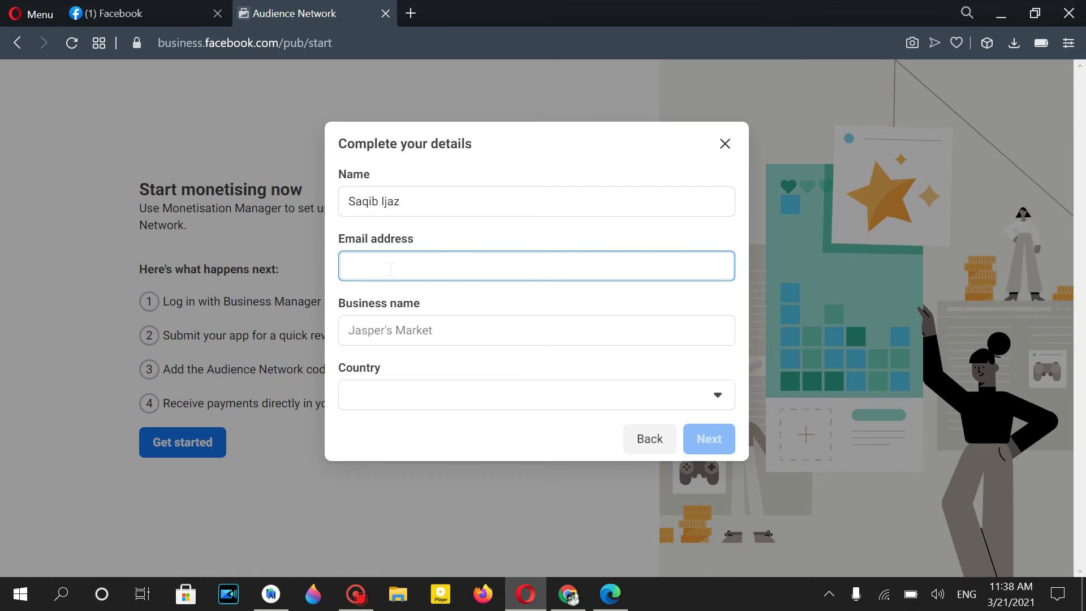
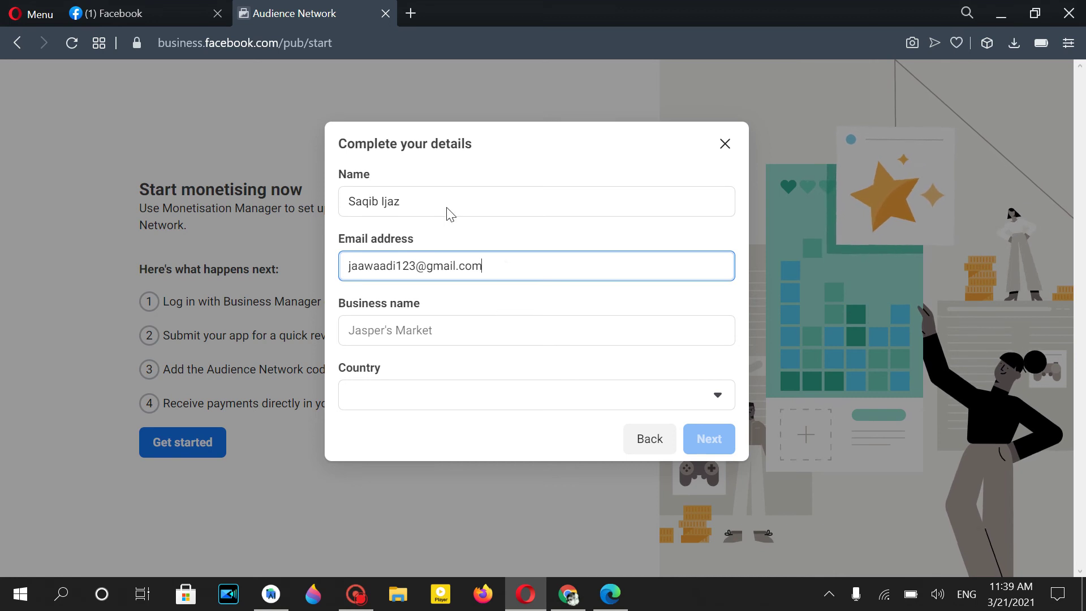
Copy the account name into Business name and choose Pakistan as the country
click(454, 332)
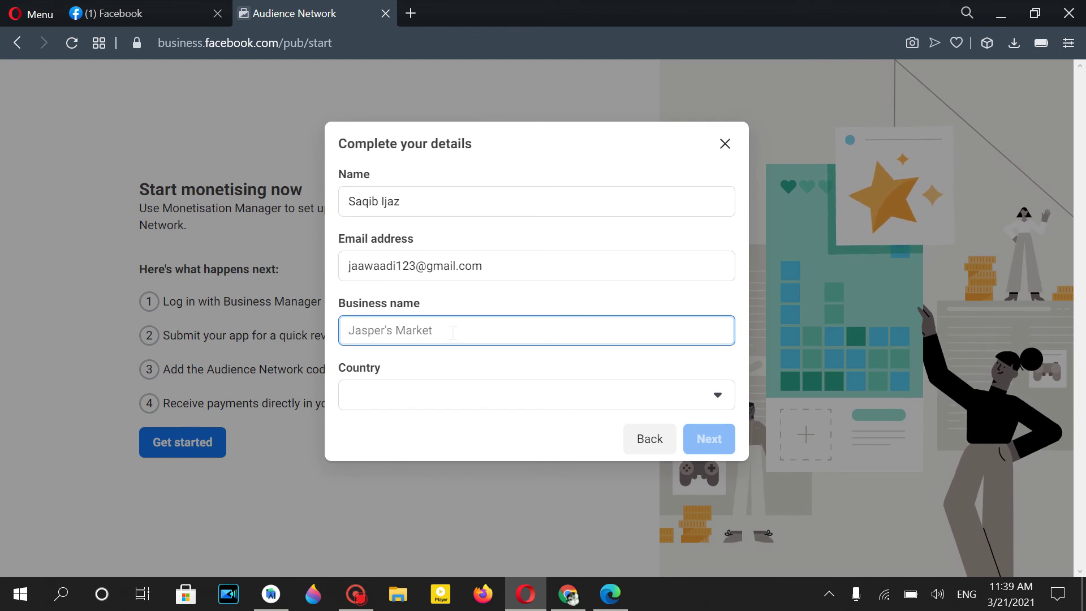
click(408, 201)
double_click(408, 201)
key(ctrl+c)
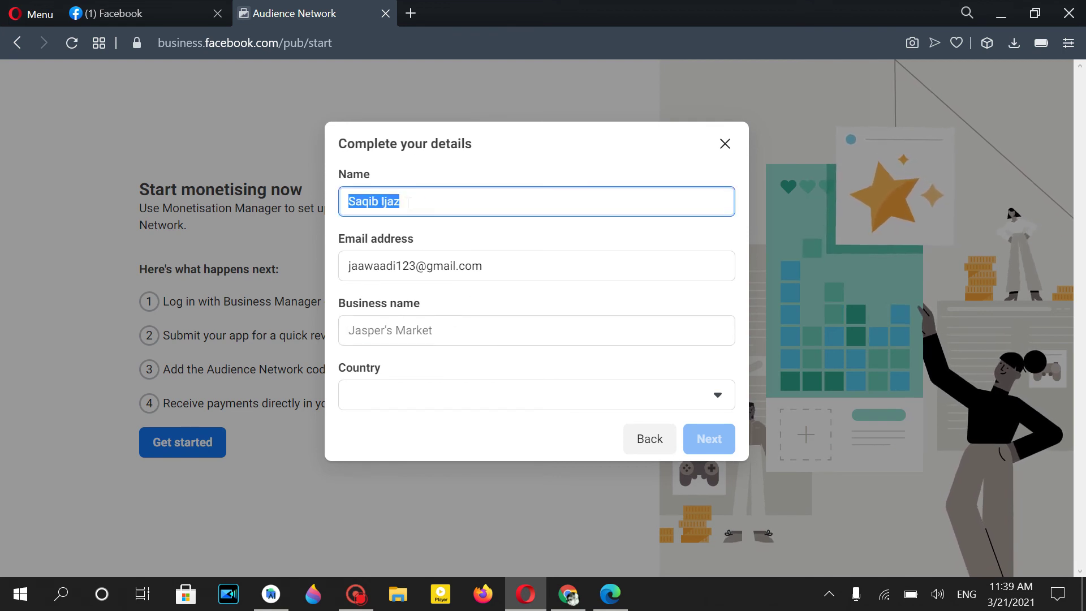
click(408, 330)
key(ctrl+v)
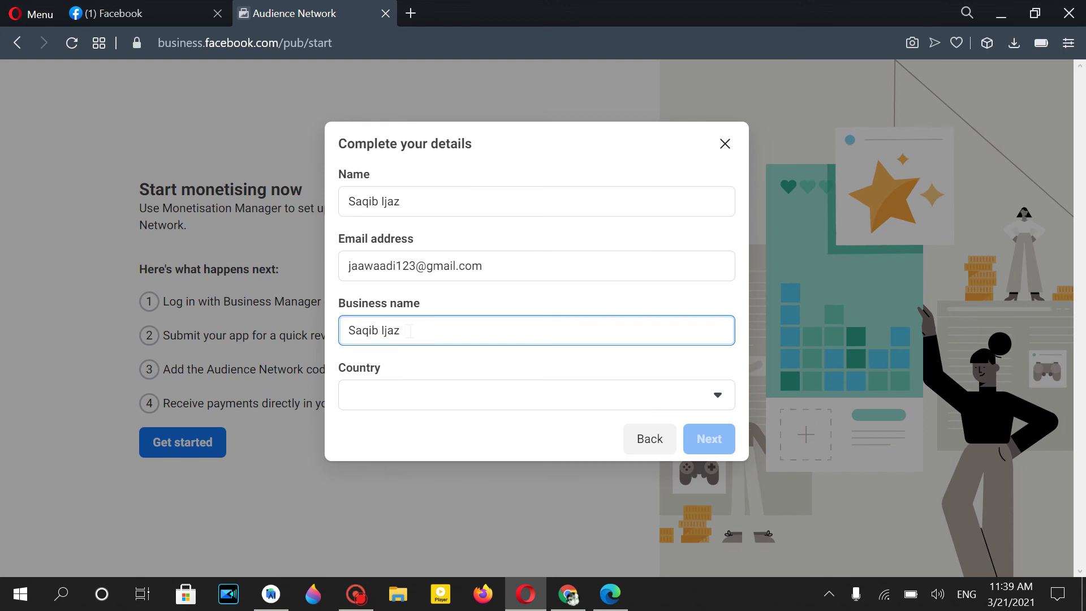
click(404, 394)
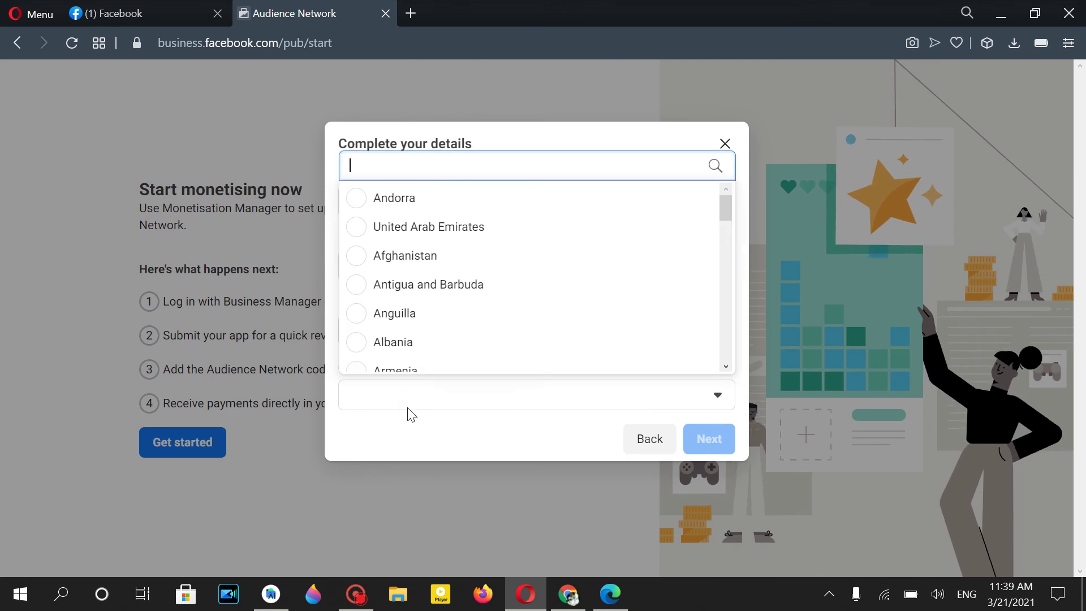
scroll(449, 298, down, 2)
text(p)
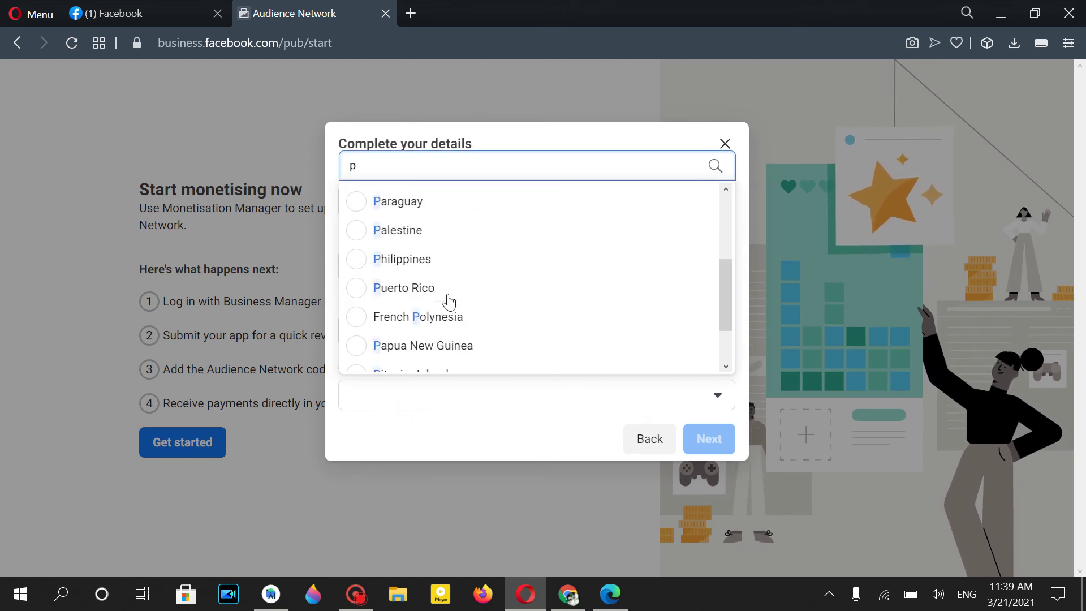
text(ak)
click(395, 463)
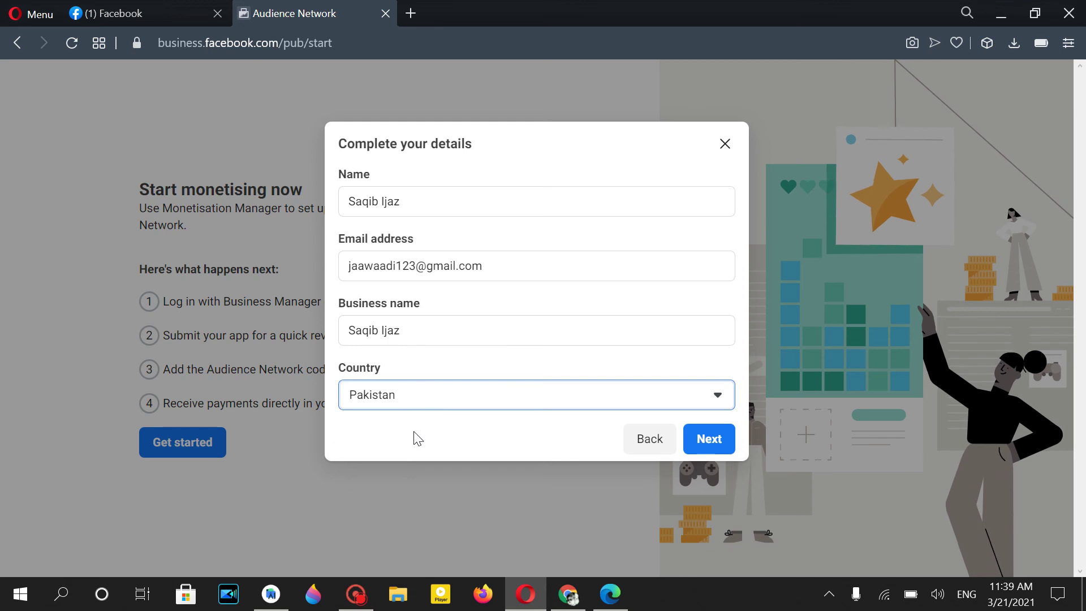
Submit the details and create a property named 'Love'
click(709, 439)
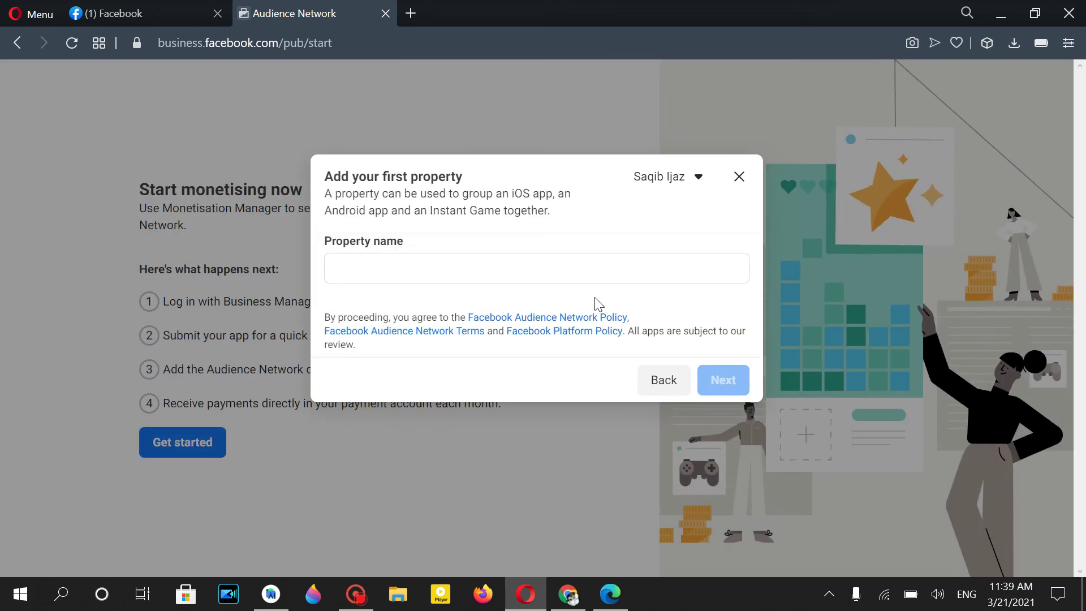
click(567, 272)
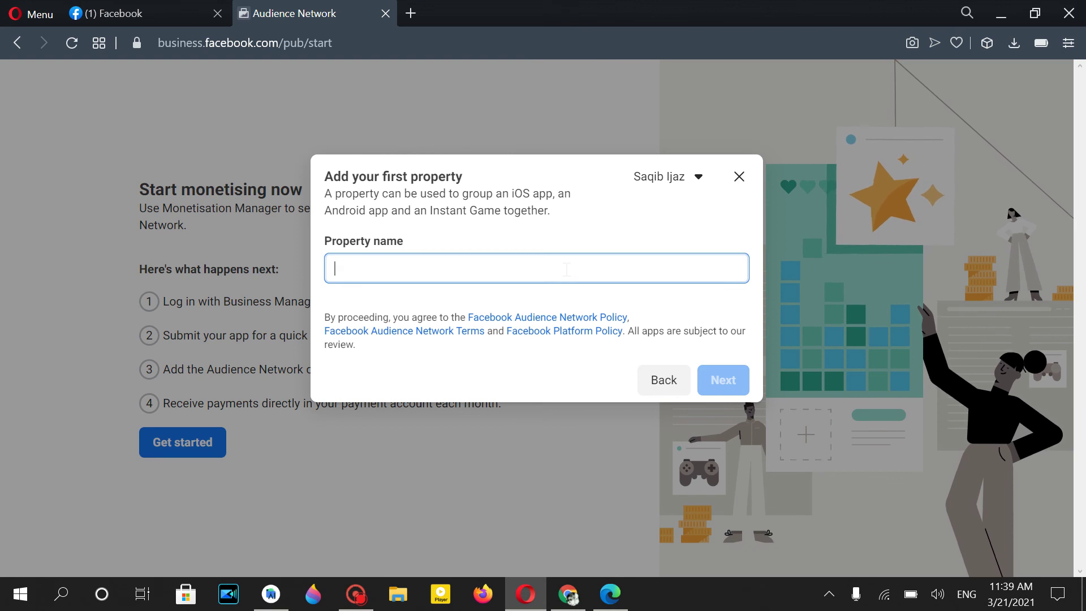
click(496, 289)
click(499, 270)
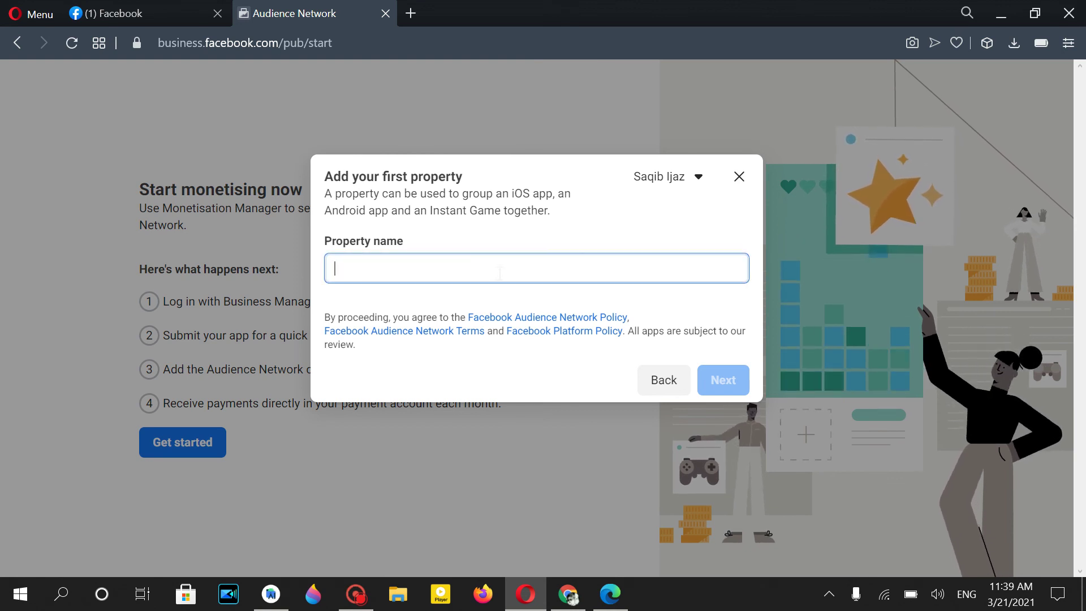
text(Love)
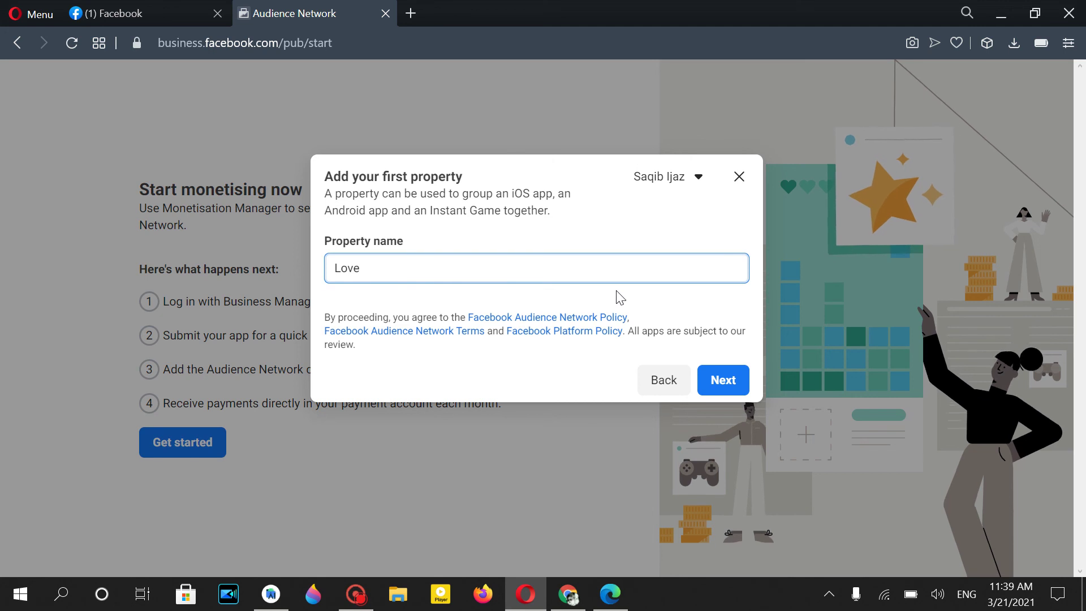
click(723, 381)
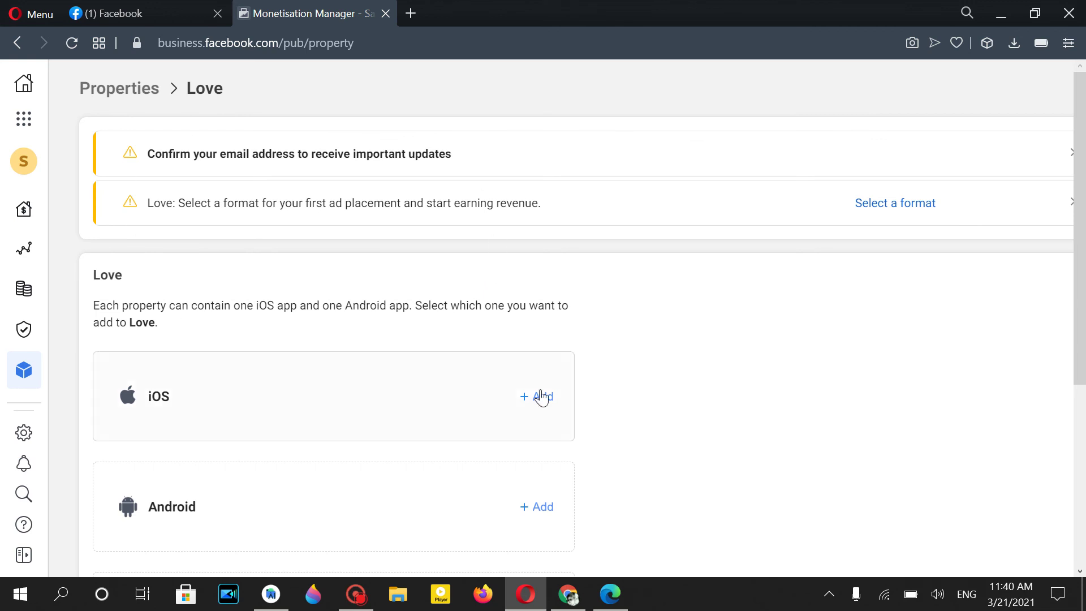
scroll(501, 288, down, 3)
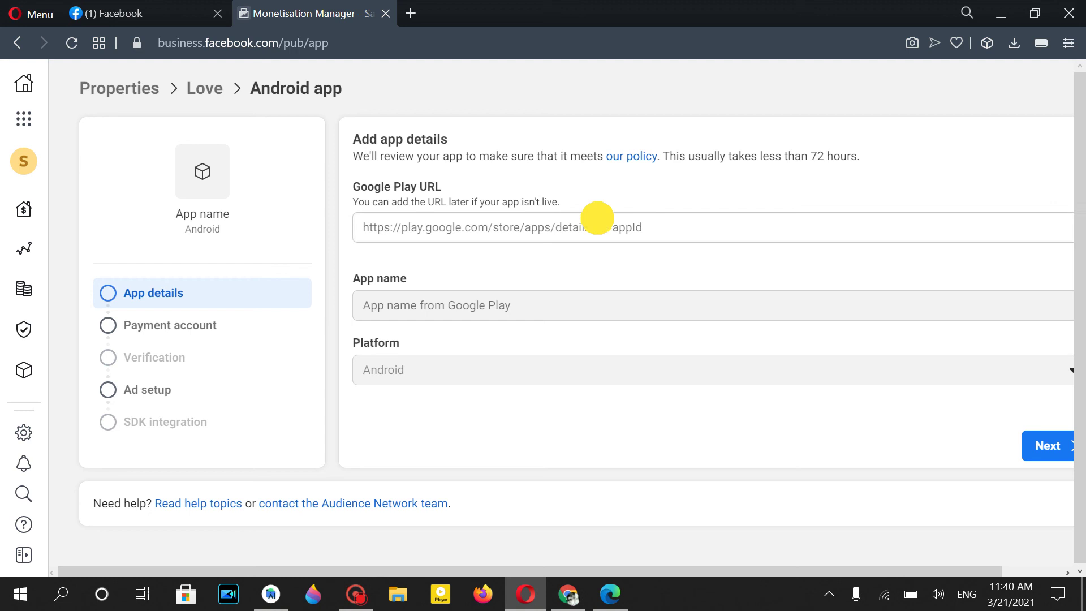
Start the Android app setup, dismiss the accounts announcement, and go to the payment account step
click(598, 228)
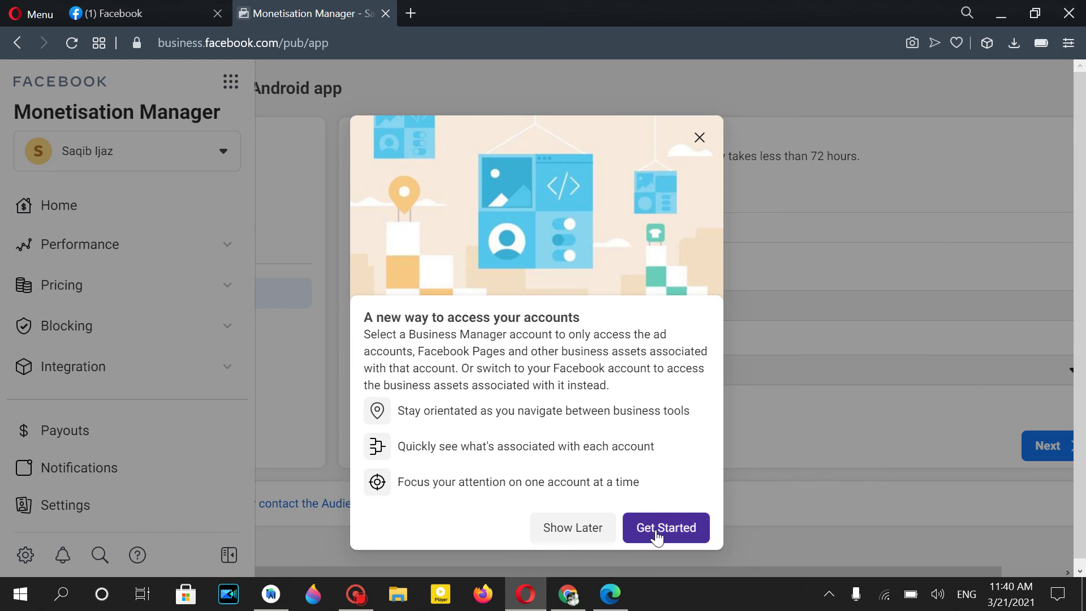
click(572, 527)
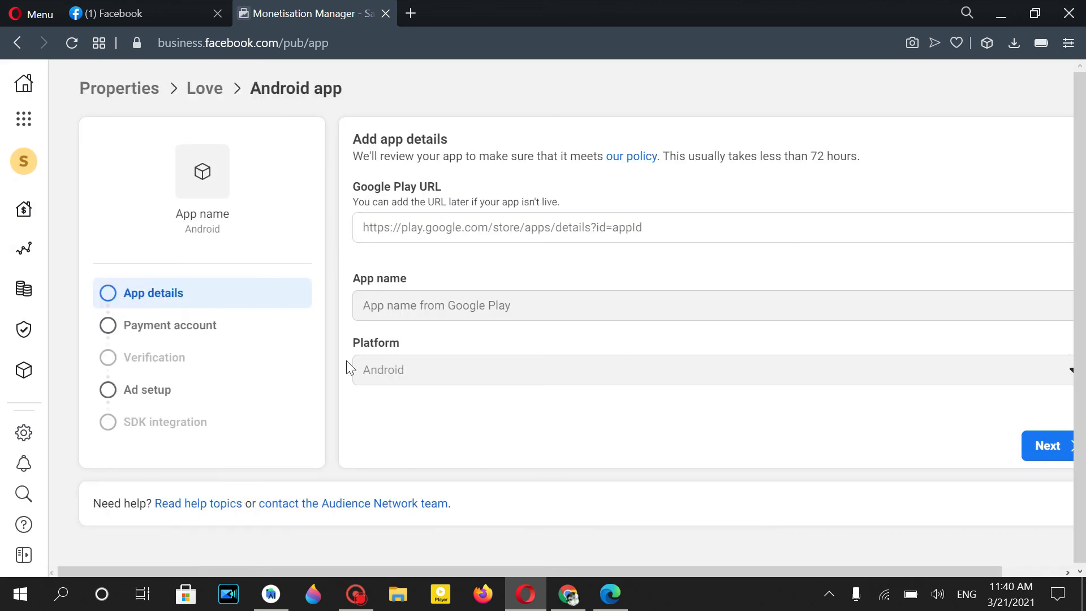
click(628, 228)
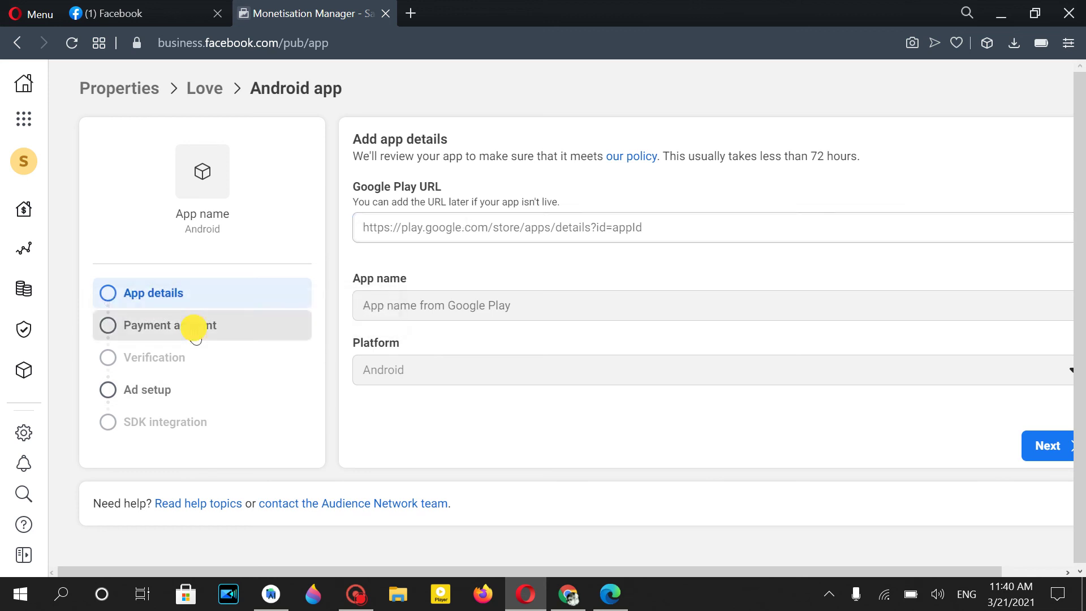
click(169, 324)
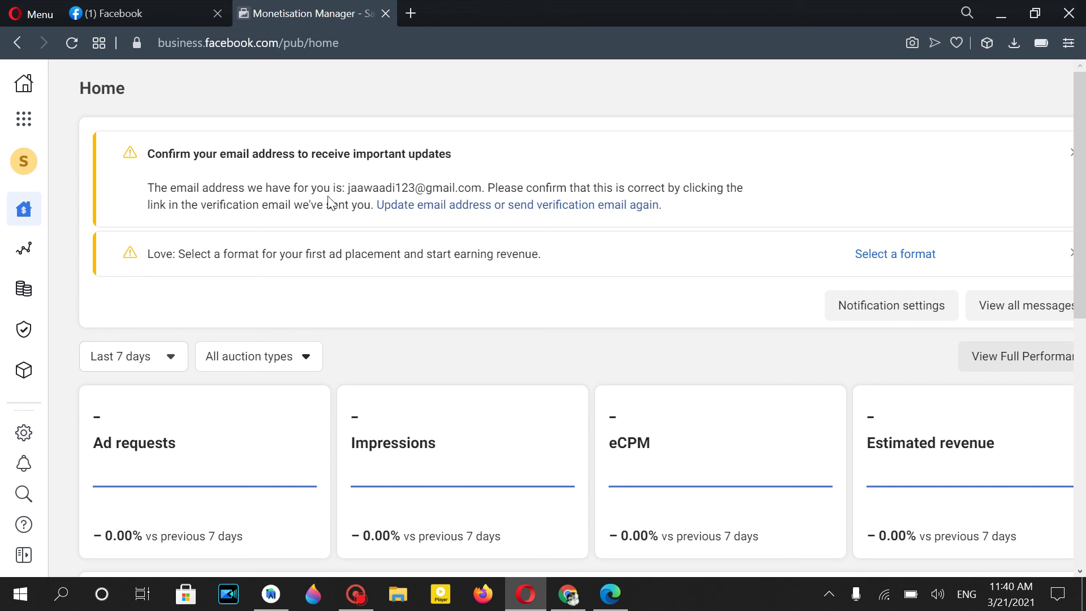
click(356, 187)
scroll(698, 358, down, 2)
scroll(697, 342, down, 2)
scroll(701, 348, down, 2)
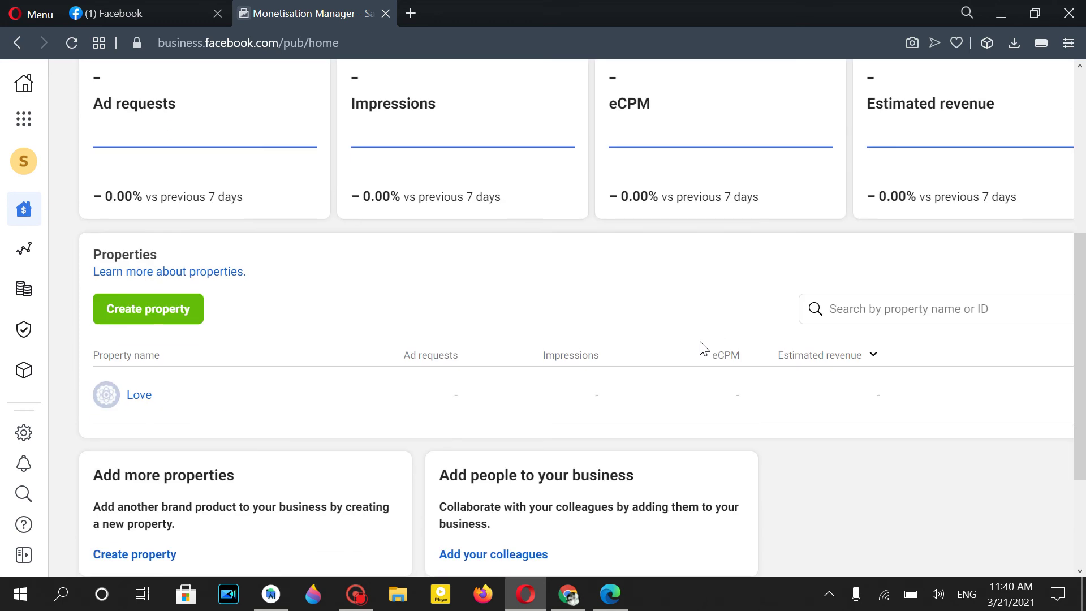
scroll(504, 272, up, 5)
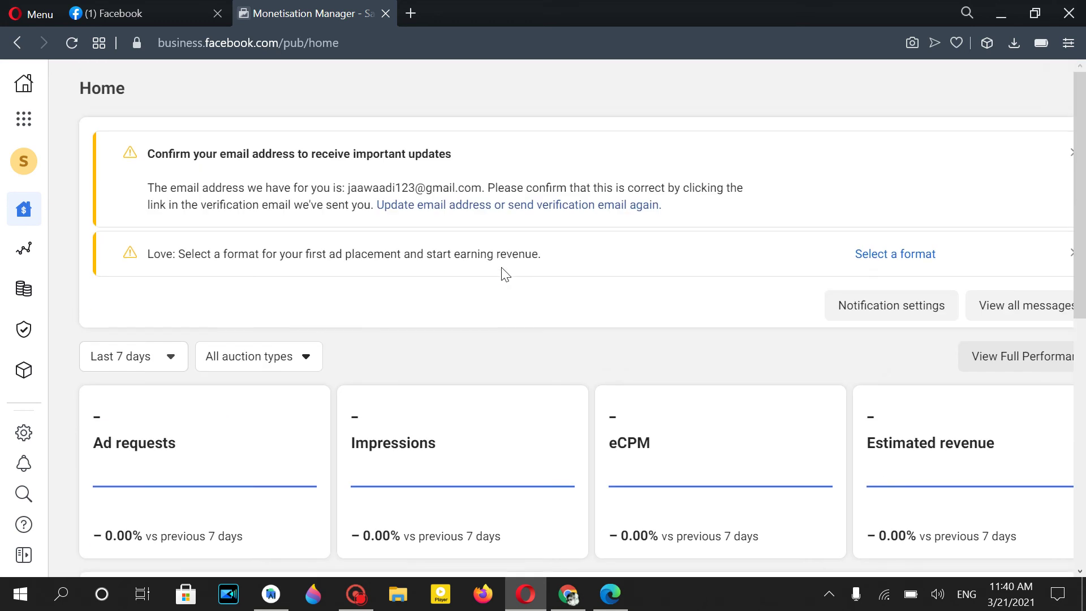